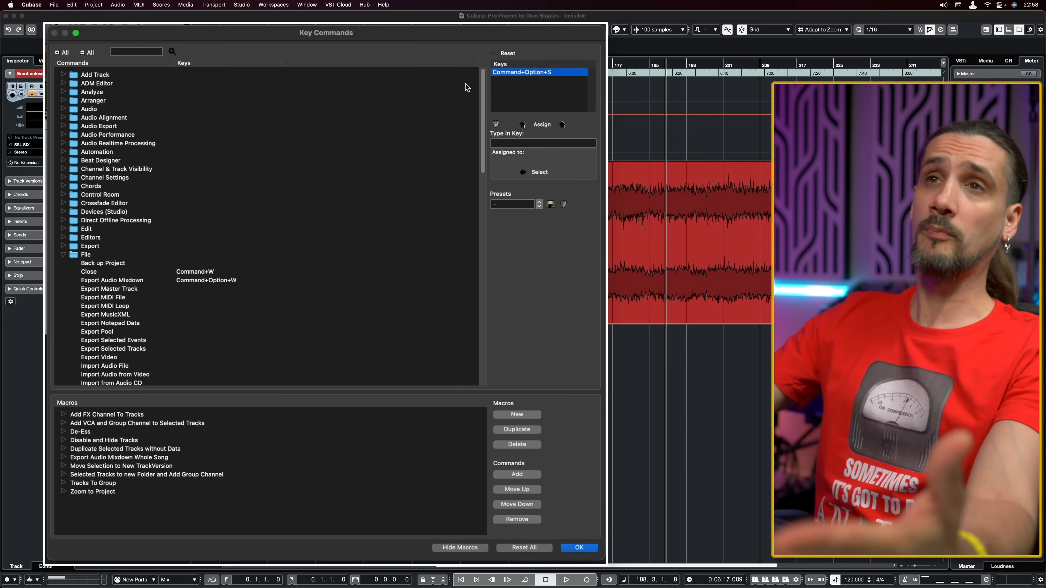
# Search the key commands for "record" and go through the matches until the transport's Record command is selected.
pyautogui.click(135, 51)
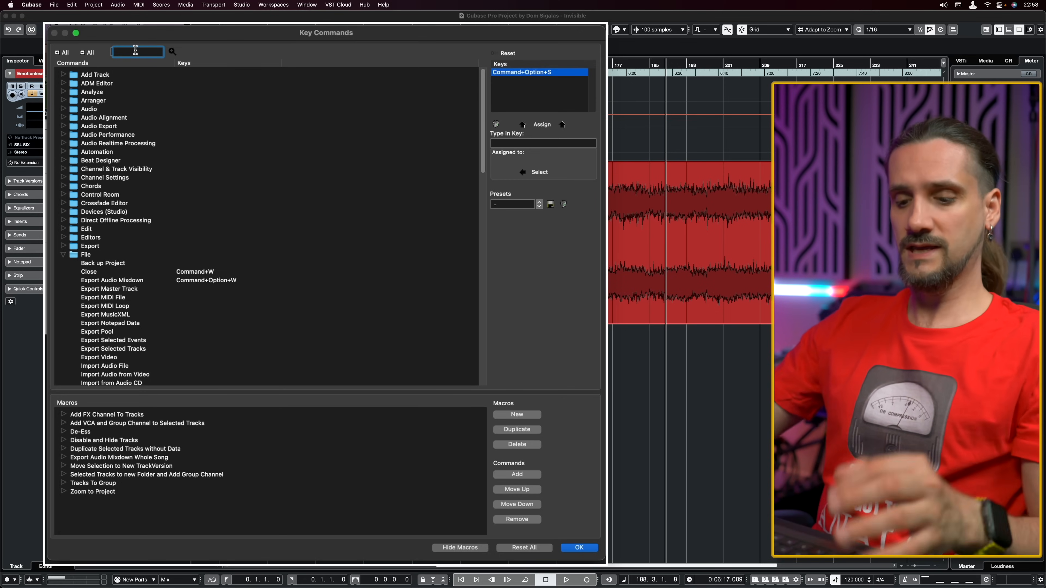
pyautogui.write('record')
pyautogui.click(172, 51)
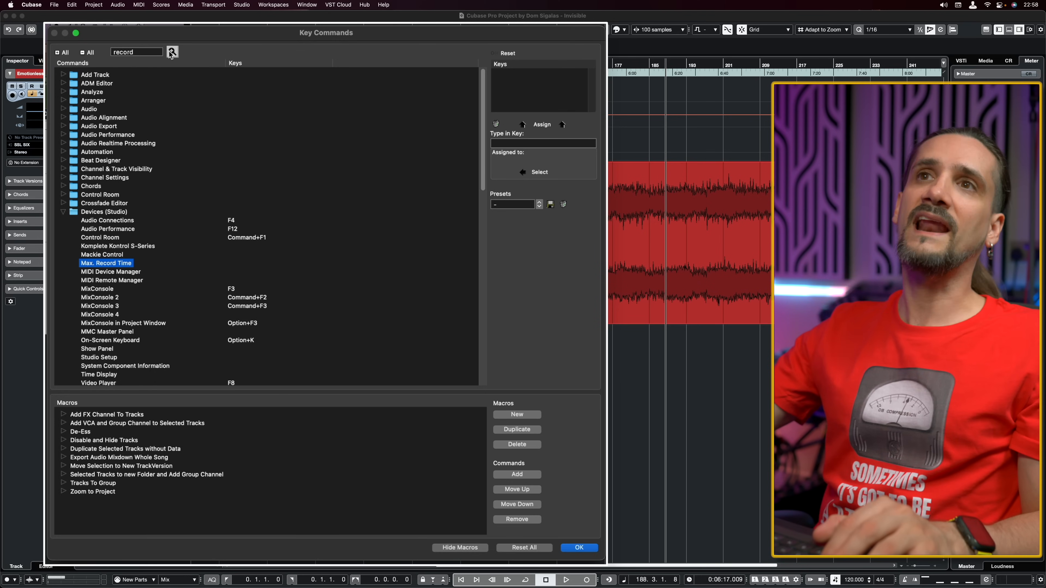
pyautogui.click(171, 52)
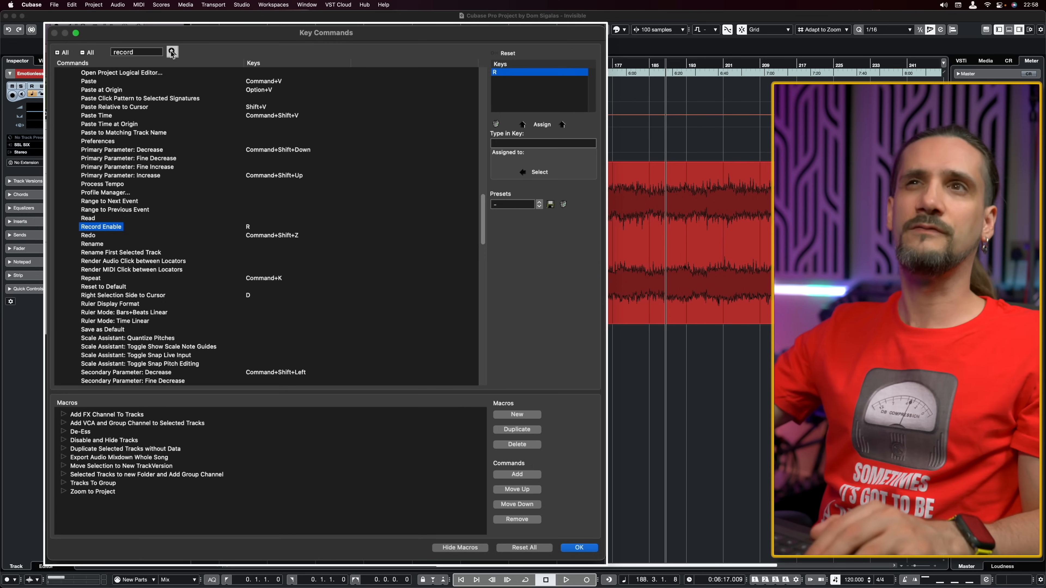
pyautogui.click(172, 52)
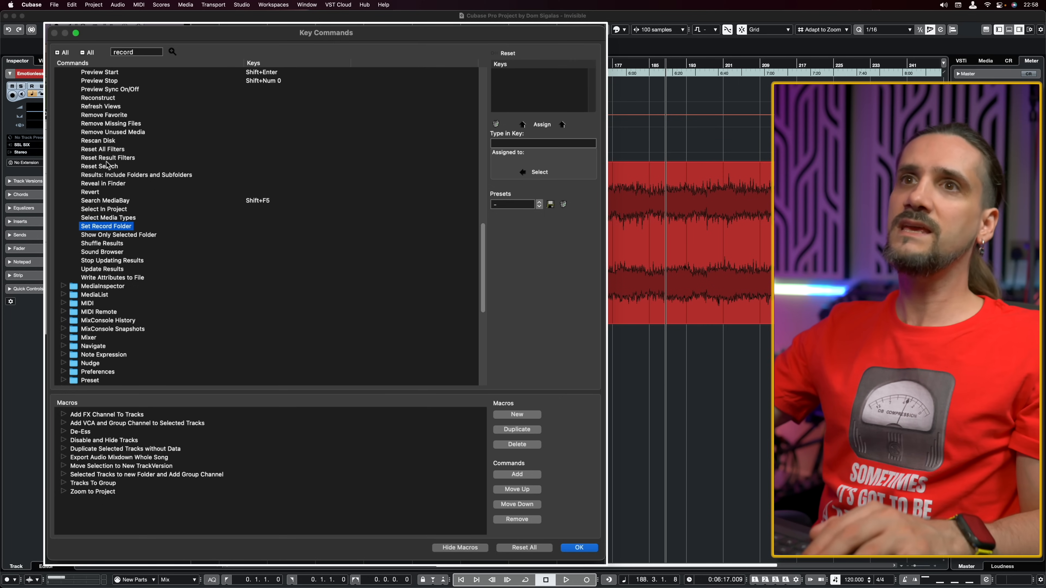
pyautogui.click(173, 52)
pyautogui.click(173, 52)
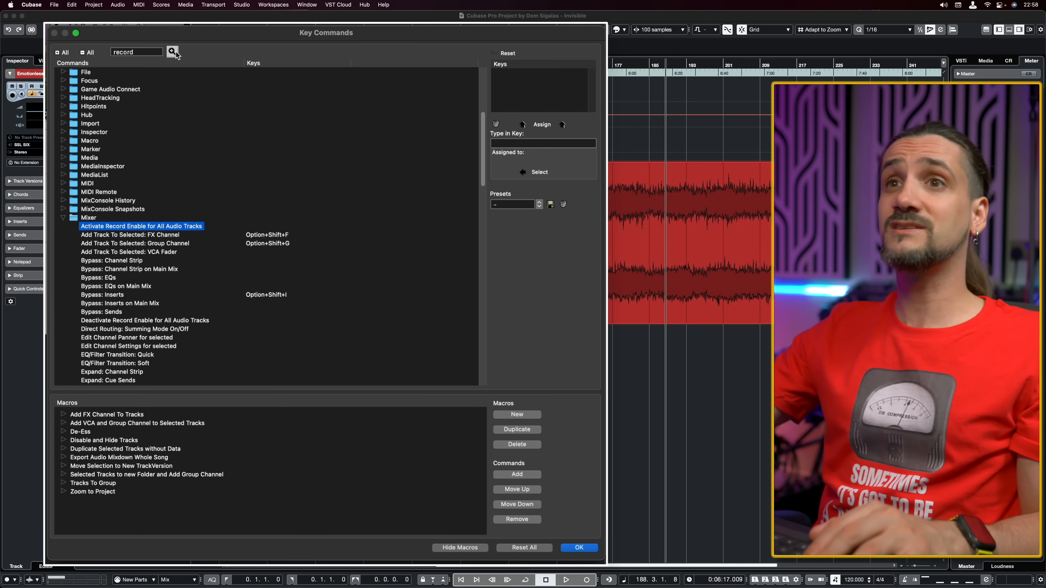
pyautogui.click(173, 52)
pyautogui.click(173, 52)
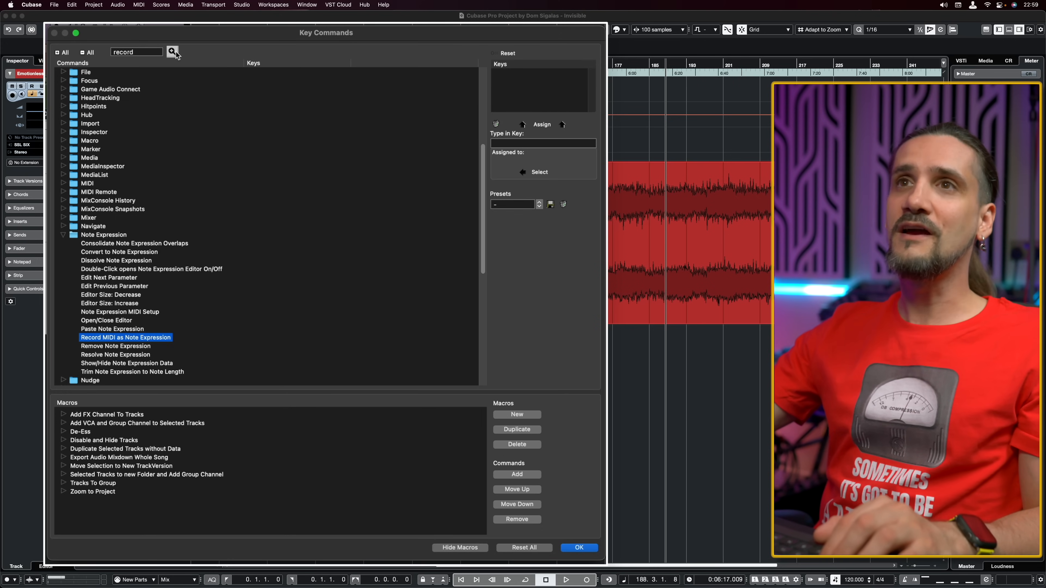
pyautogui.click(173, 52)
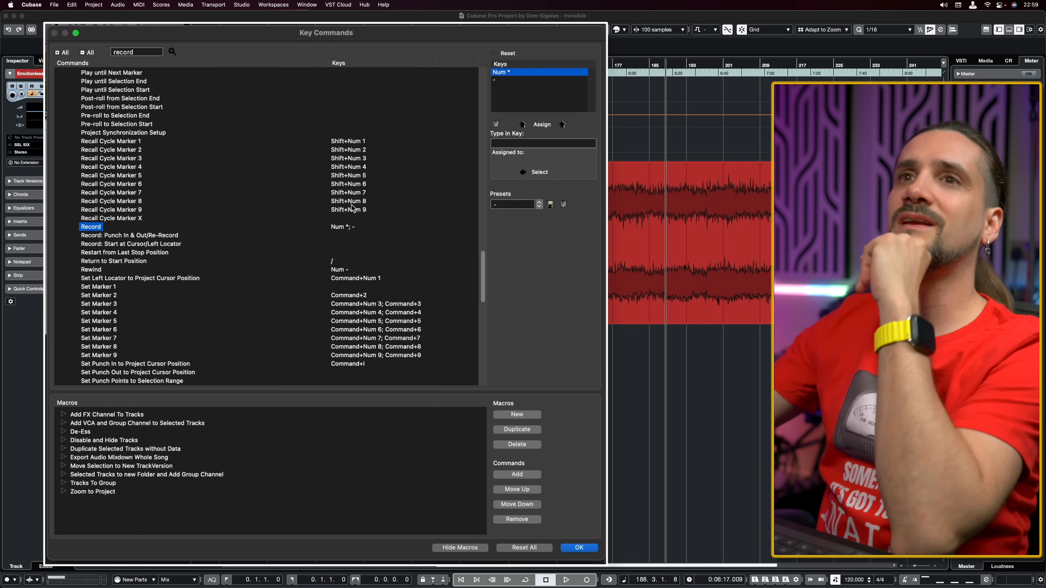
# Inspect the keys assigned to the transport's Record command one by one.
pyautogui.moveTo(483, 272); pyautogui.dragTo(484, 172)
pyautogui.scroll(-20, 465, 211)
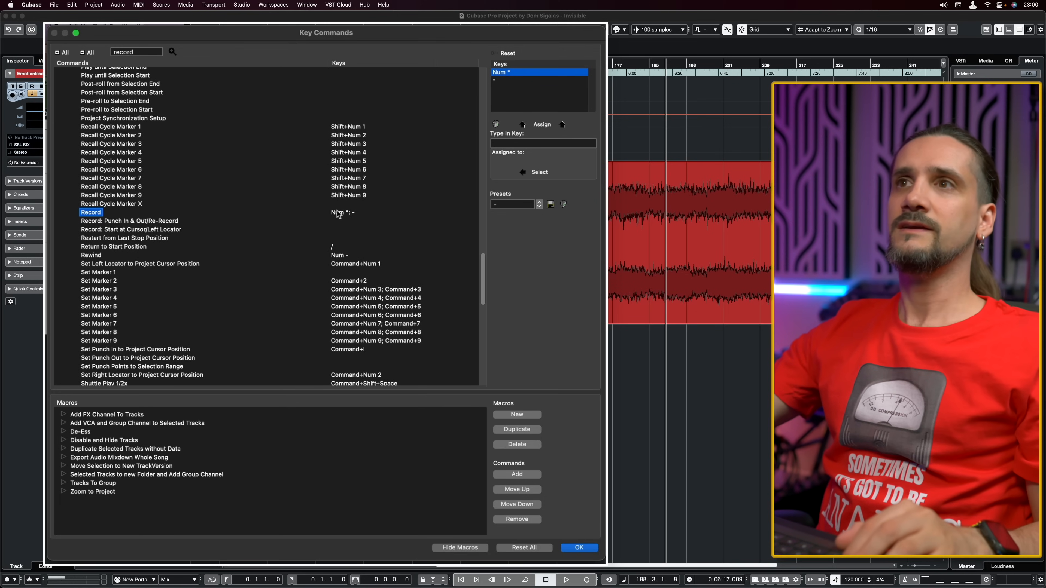
pyautogui.click(518, 79)
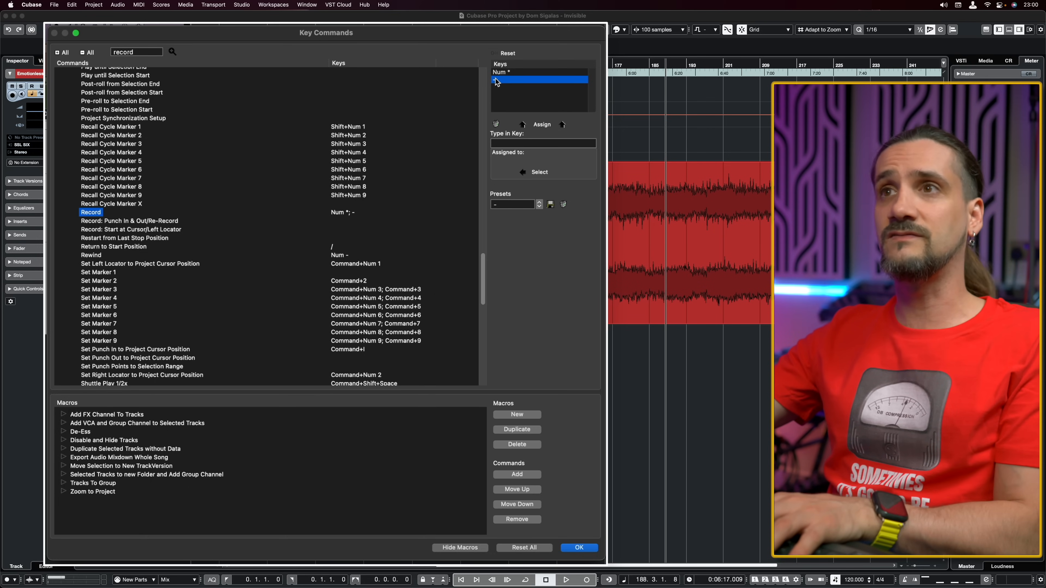
pyautogui.click(505, 71)
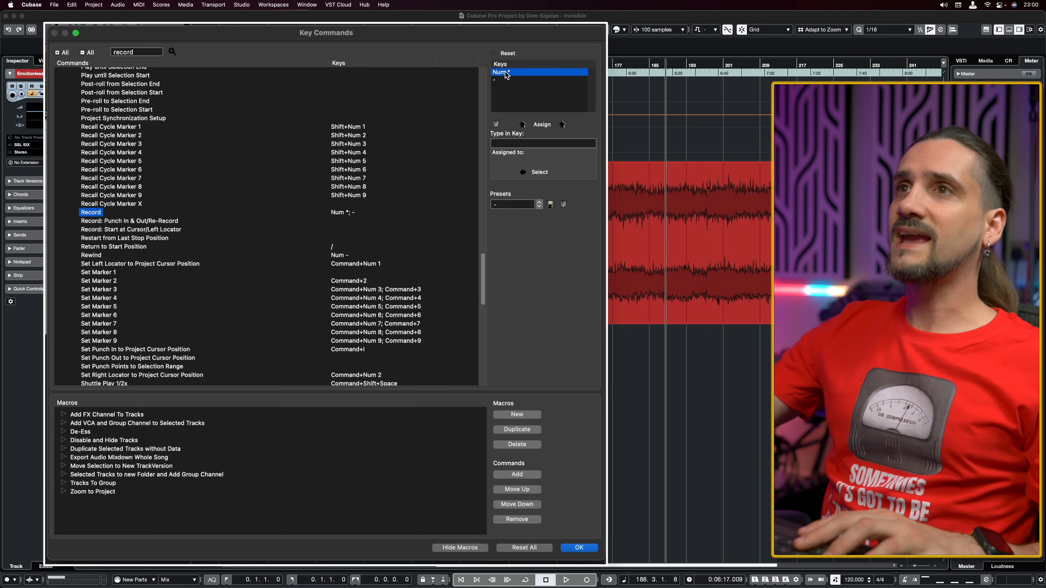
pyautogui.click(504, 79)
pyautogui.click(505, 73)
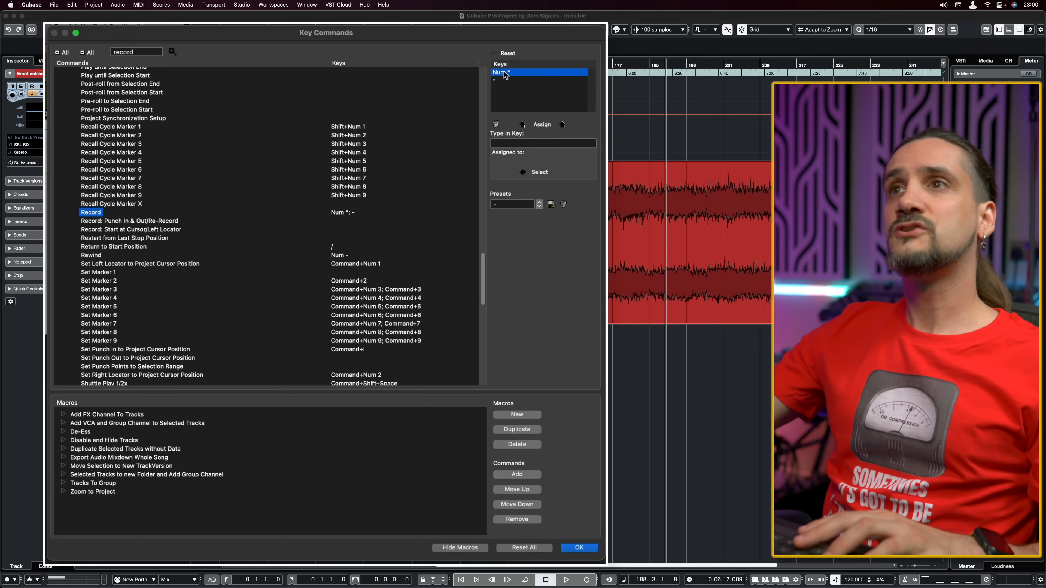
pyautogui.click(503, 80)
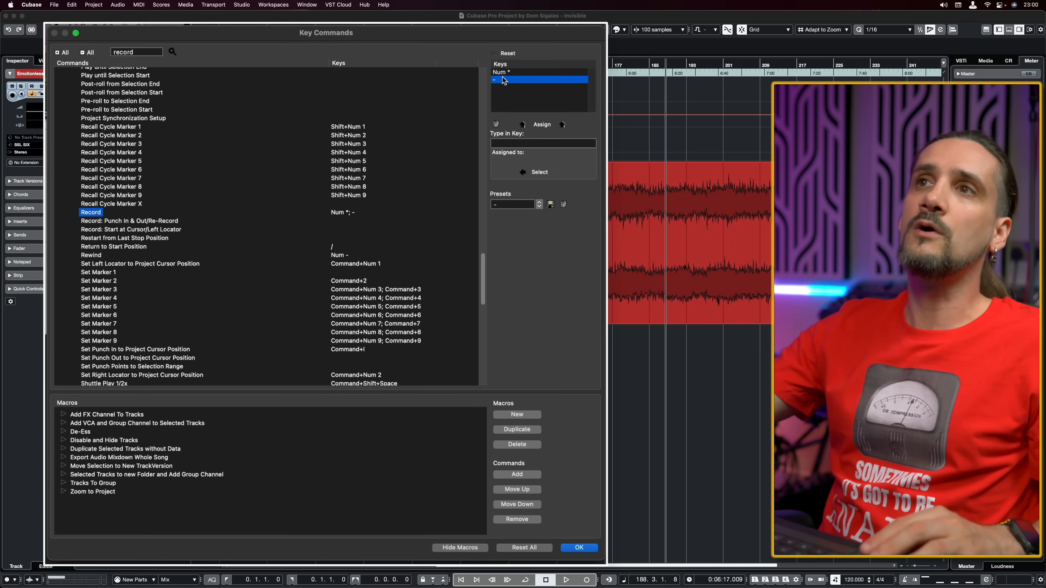
pyautogui.click(506, 71)
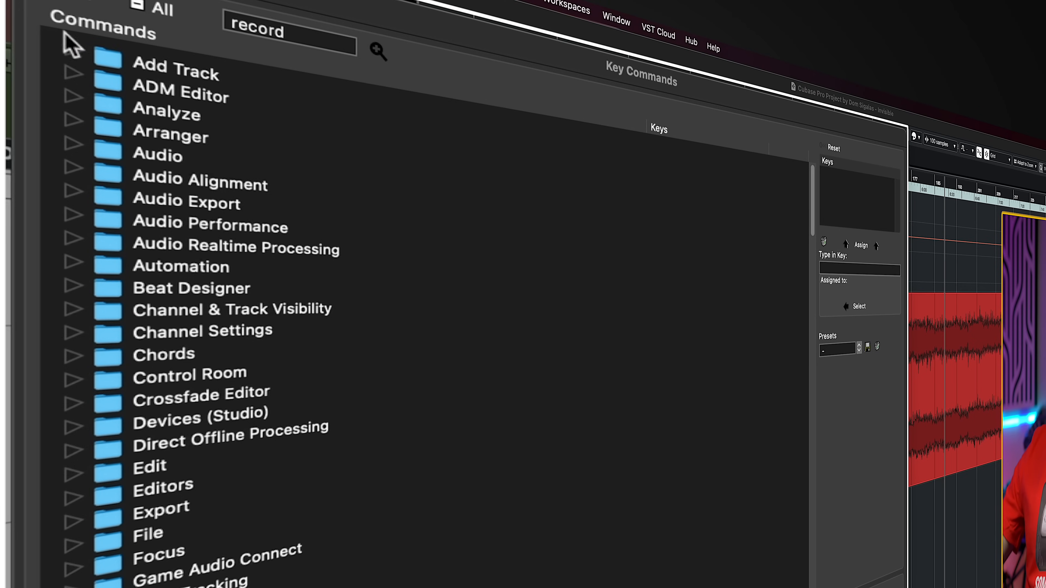
# Expand the Add Track command category to view its commands, and collapse it again.
pyautogui.click(73, 51)
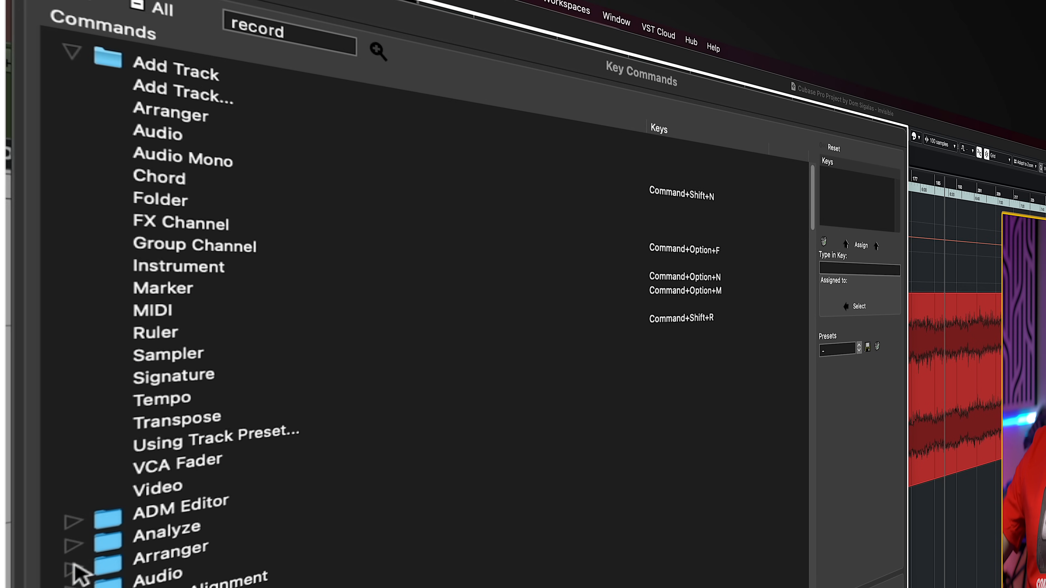
pyautogui.click(75, 521)
pyautogui.click(75, 521)
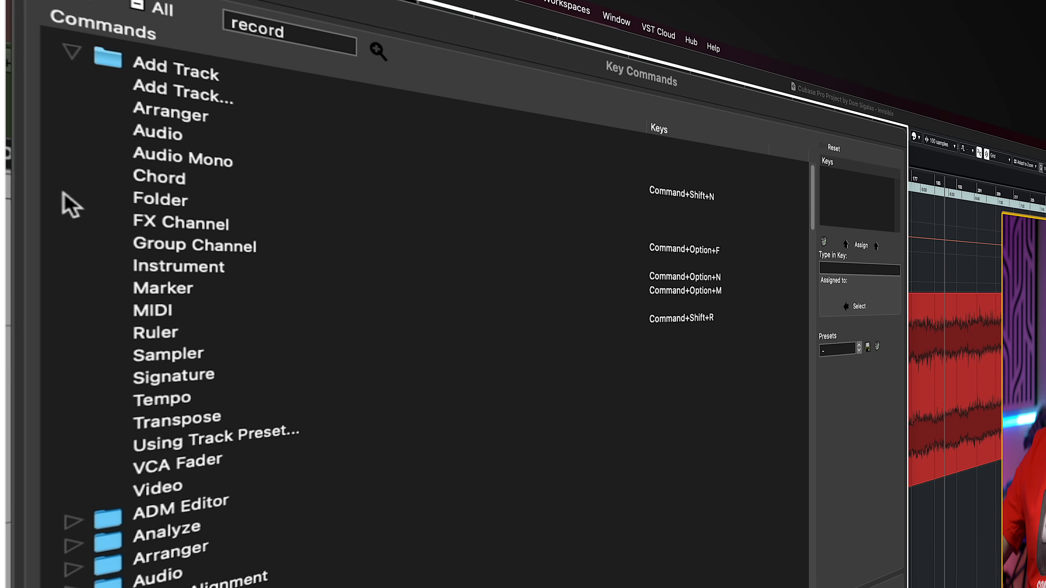
pyautogui.click(77, 47)
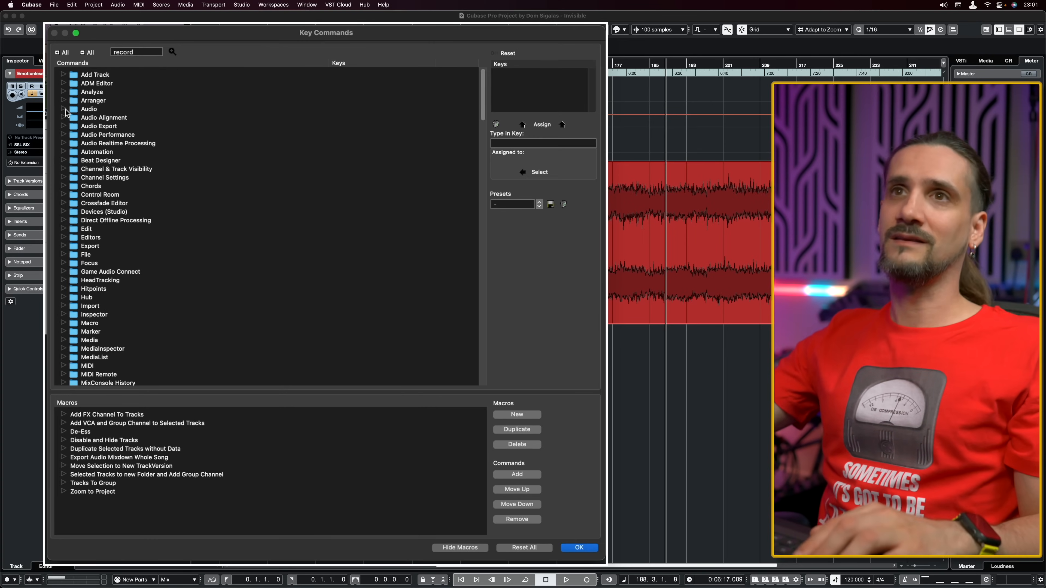
# Assign Option+Shift+A to the Align Audio command in the Audio Alignment category, and collapse that category.
pyautogui.click(63, 117)
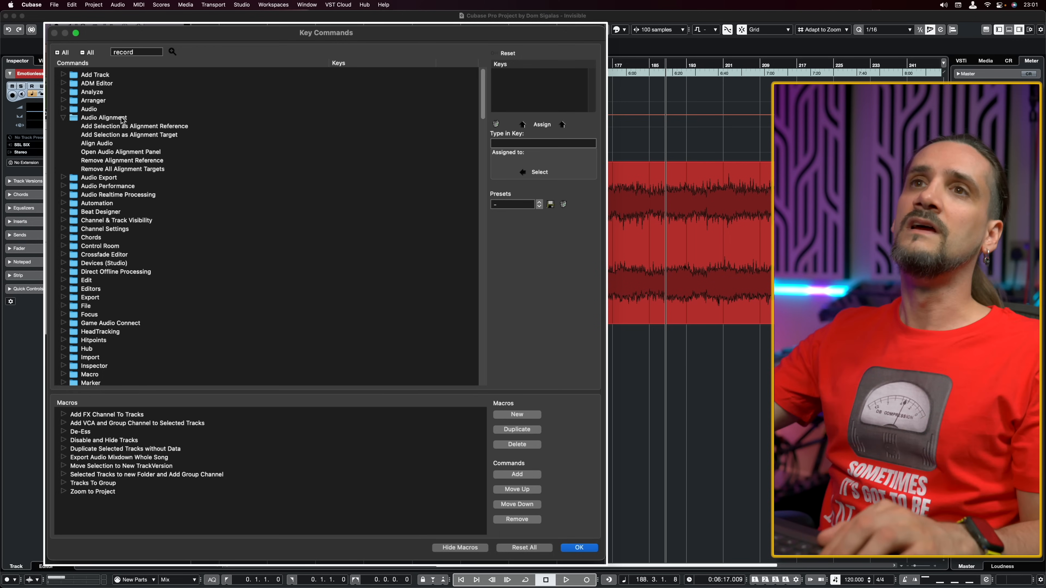
pyautogui.click(91, 144)
pyautogui.click(537, 144)
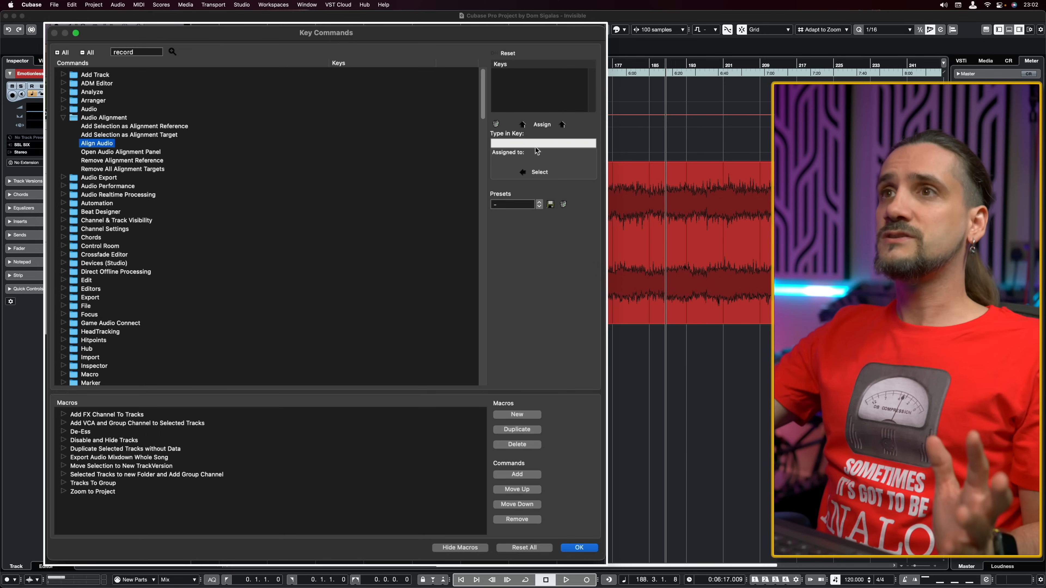
pyautogui.hotkey('alt', 'shift', 'a')
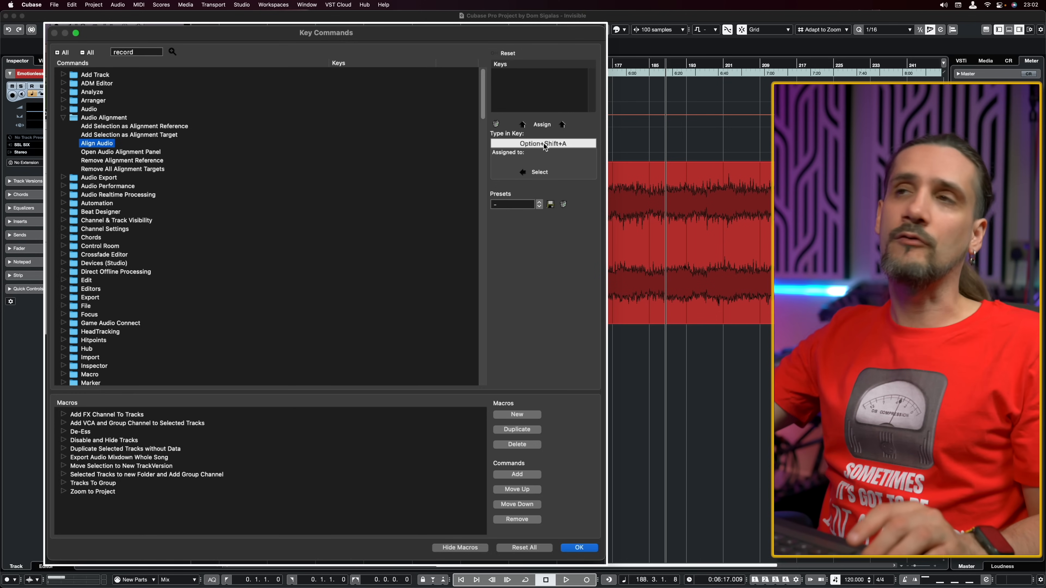
pyautogui.click(542, 124)
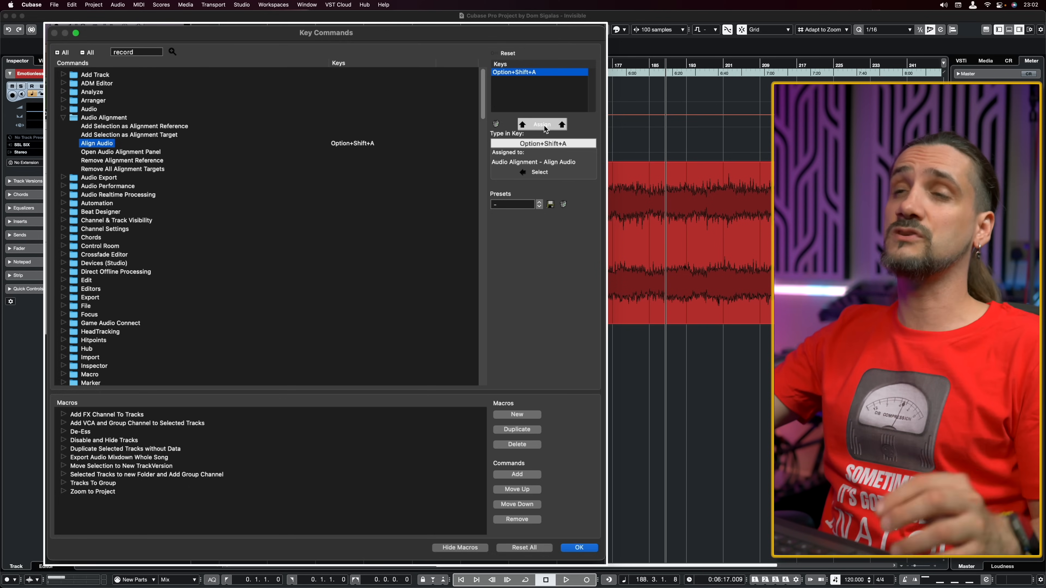
pyautogui.click(63, 118)
# Expand all command categories at once to look over the assigned keys, and collapse them all again.
pyautogui.click(58, 53)
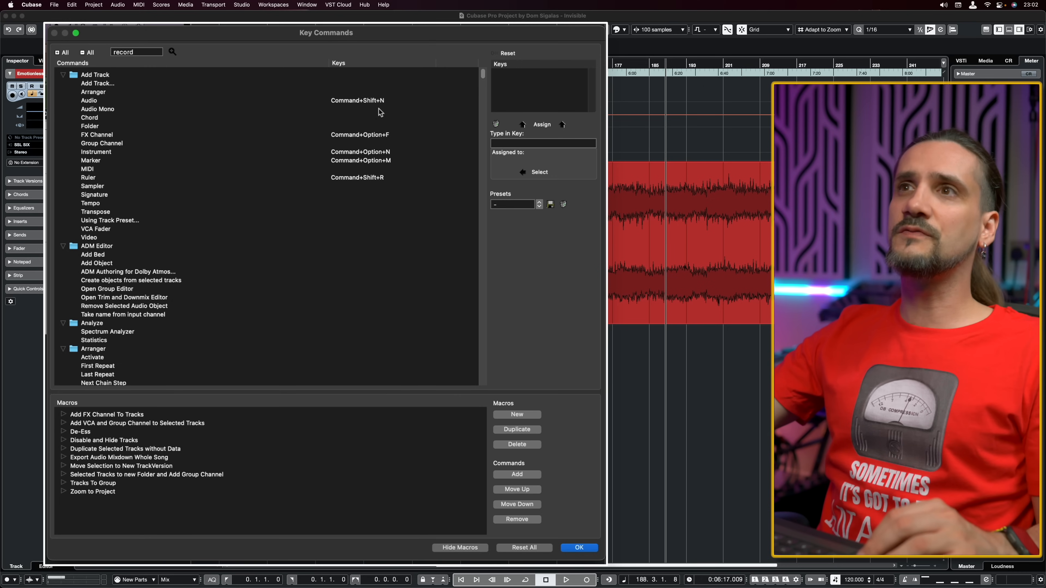
pyautogui.moveTo(481, 77)
pyautogui.mouseDown()
pyautogui.moveTo(487, 211)
pyautogui.moveTo(477, 62)
pyautogui.mouseUp()
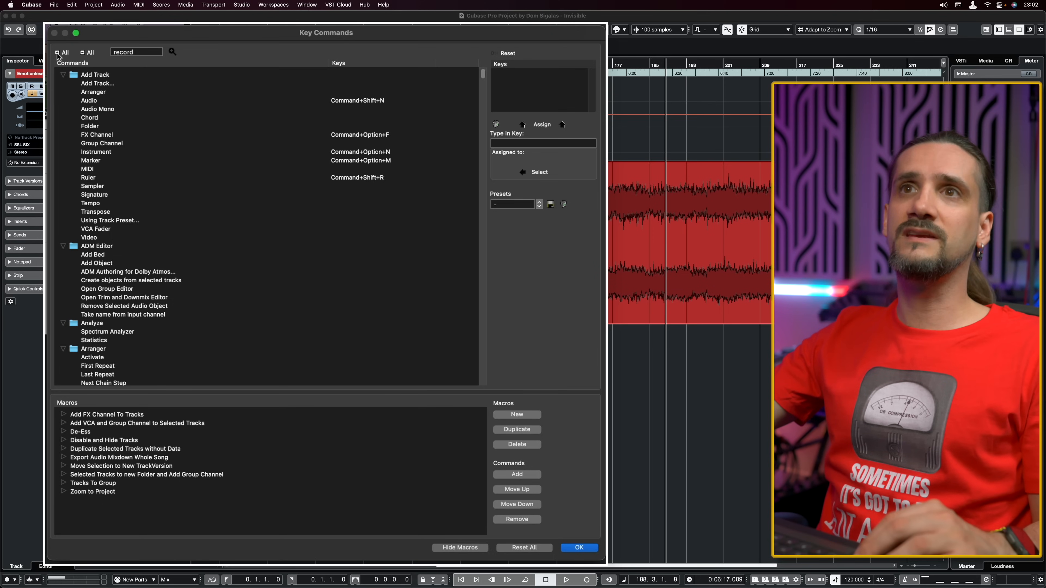
pyautogui.click(83, 53)
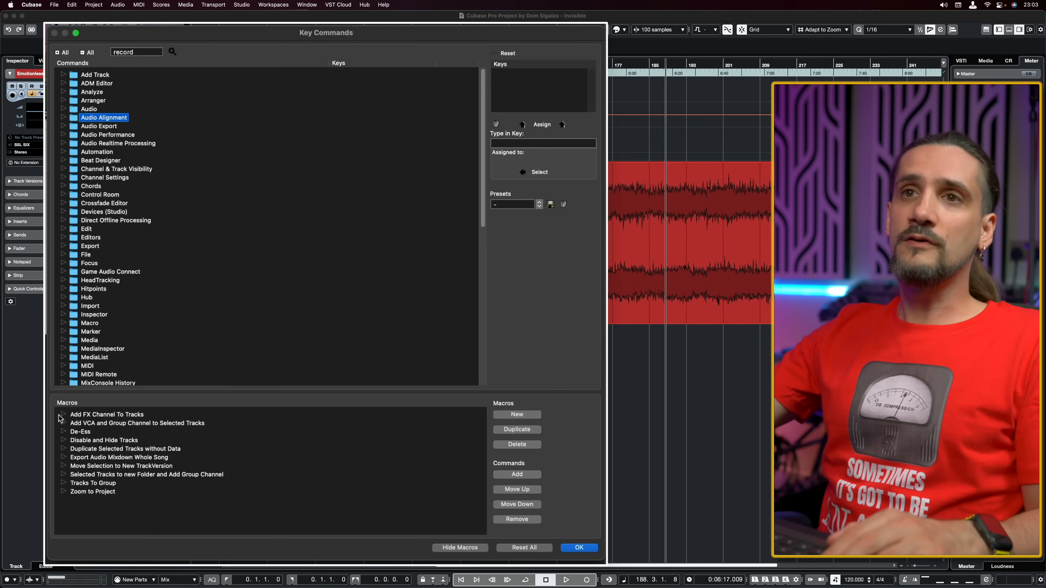
# Expand the macros Add FX Channel To Tracks and Add VCA and Group Channel to Selected Tracks to view their commands.
pyautogui.click(61, 415)
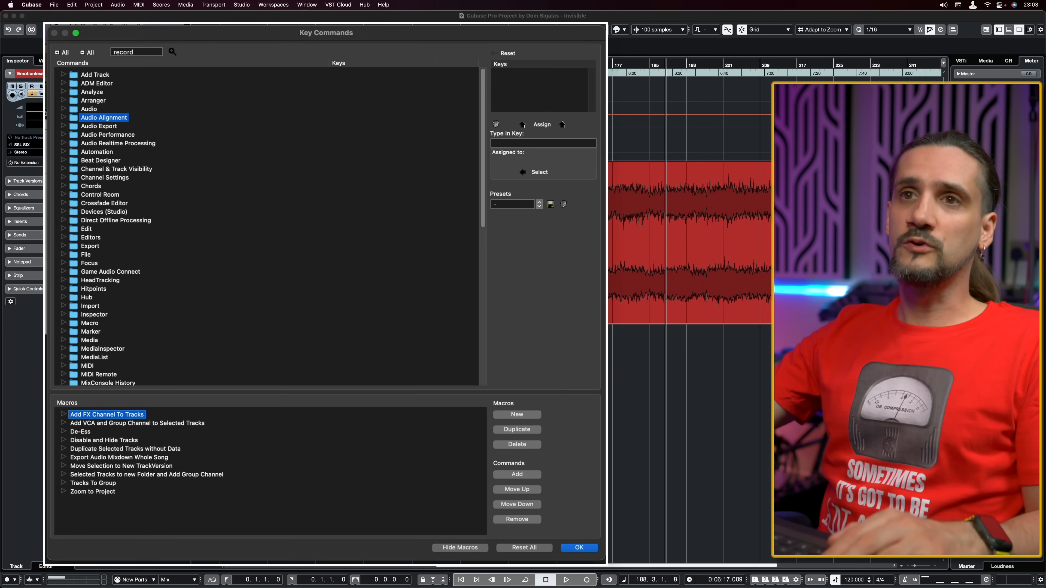
pyautogui.click(62, 414)
pyautogui.click(63, 431)
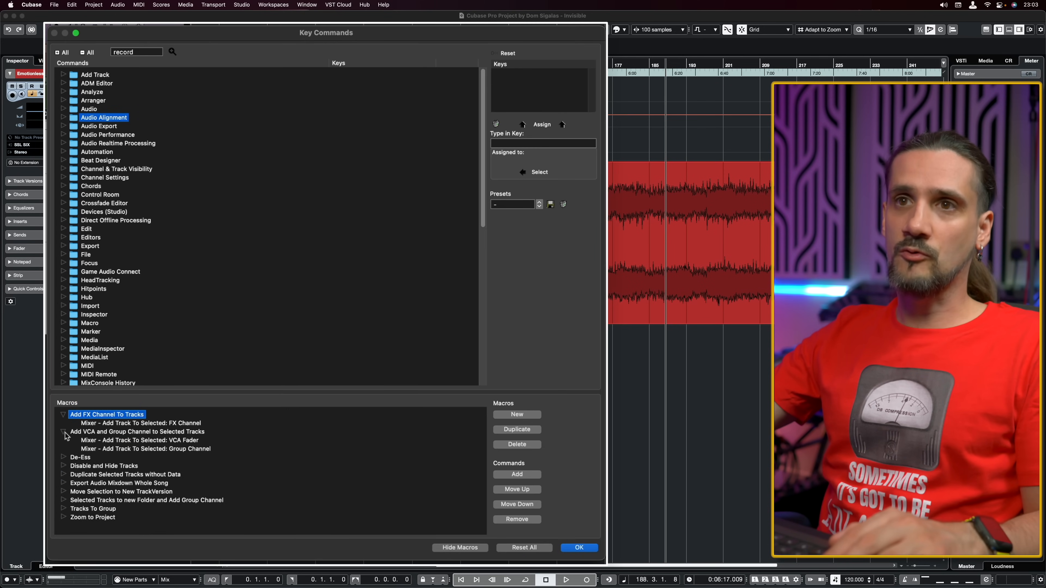
# Expand the De-Ess macro, review its commands from Locators to Selection through Decrement Event Volume, and collapse it.
pyautogui.click(63, 457)
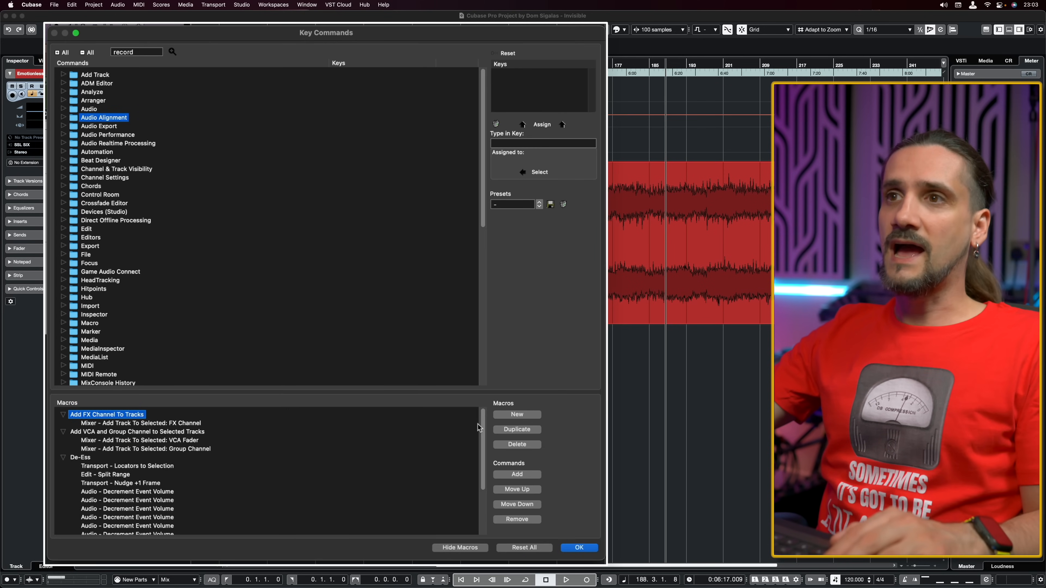
pyautogui.moveTo(483, 426); pyautogui.dragTo(481, 448)
pyautogui.click(78, 426)
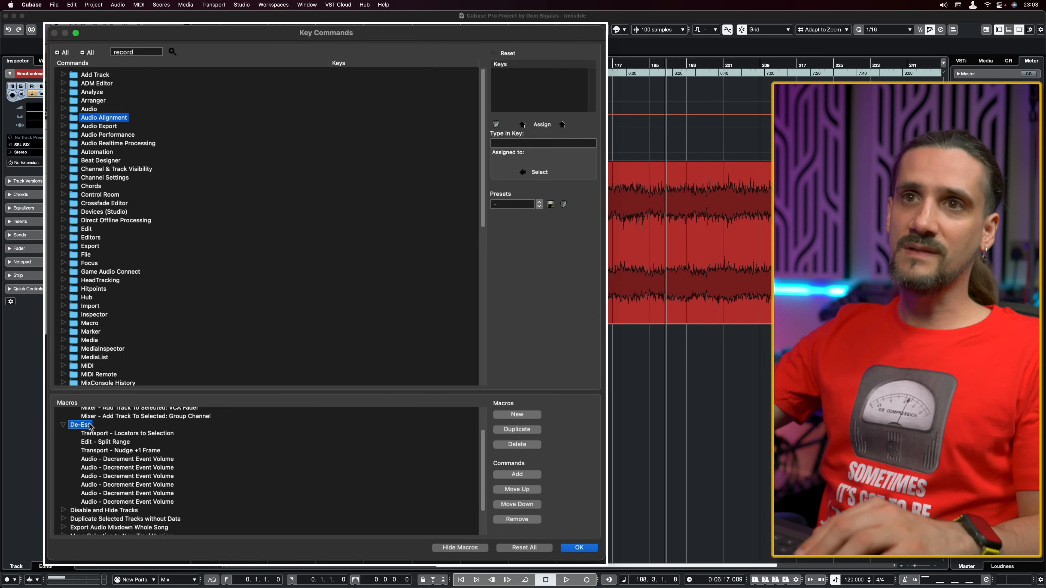
pyautogui.click(98, 435)
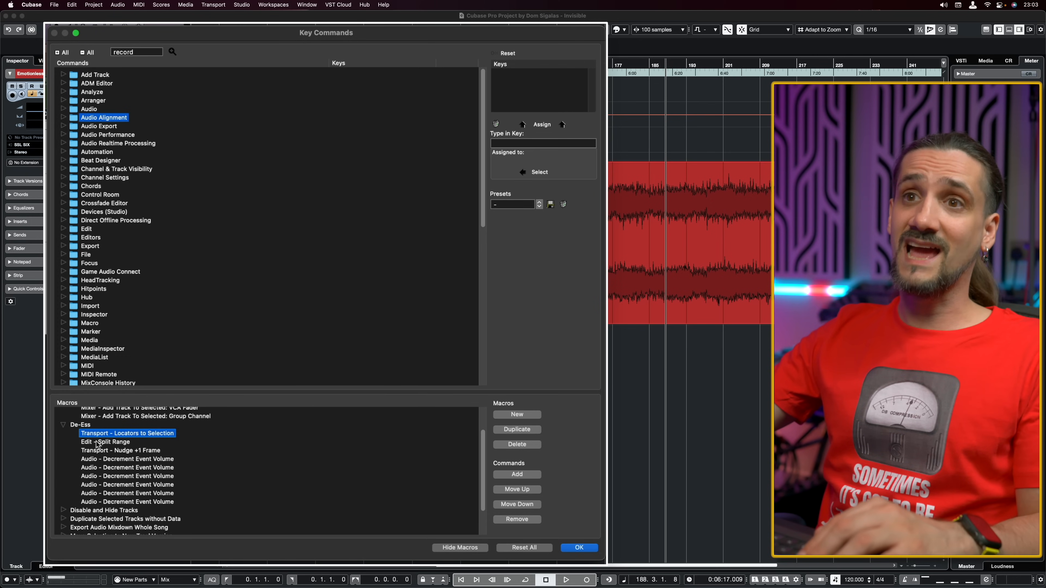
pyautogui.click(99, 442)
pyautogui.click(99, 451)
pyautogui.click(98, 468)
pyautogui.click(97, 485)
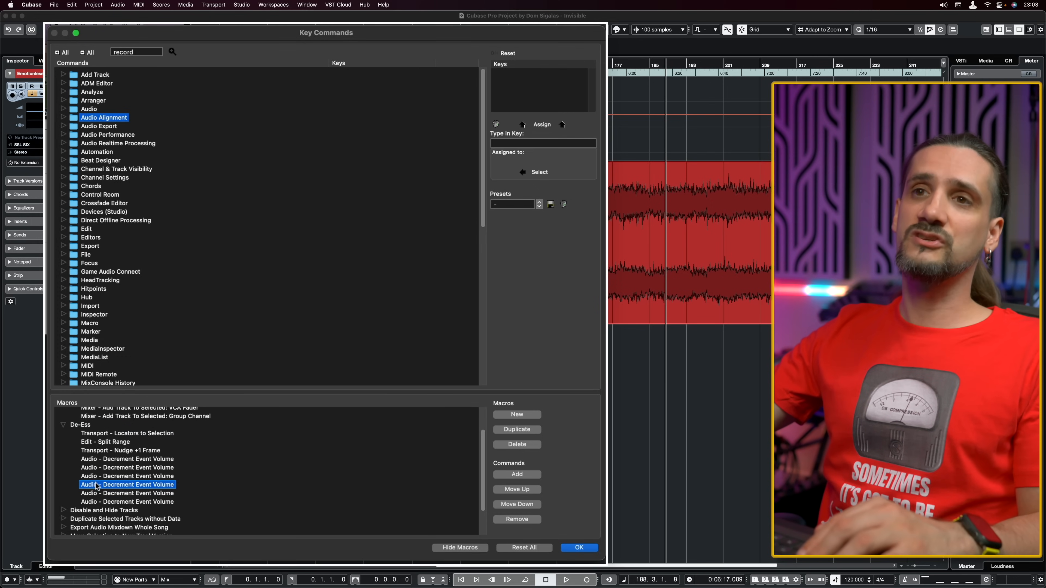
pyautogui.click(97, 502)
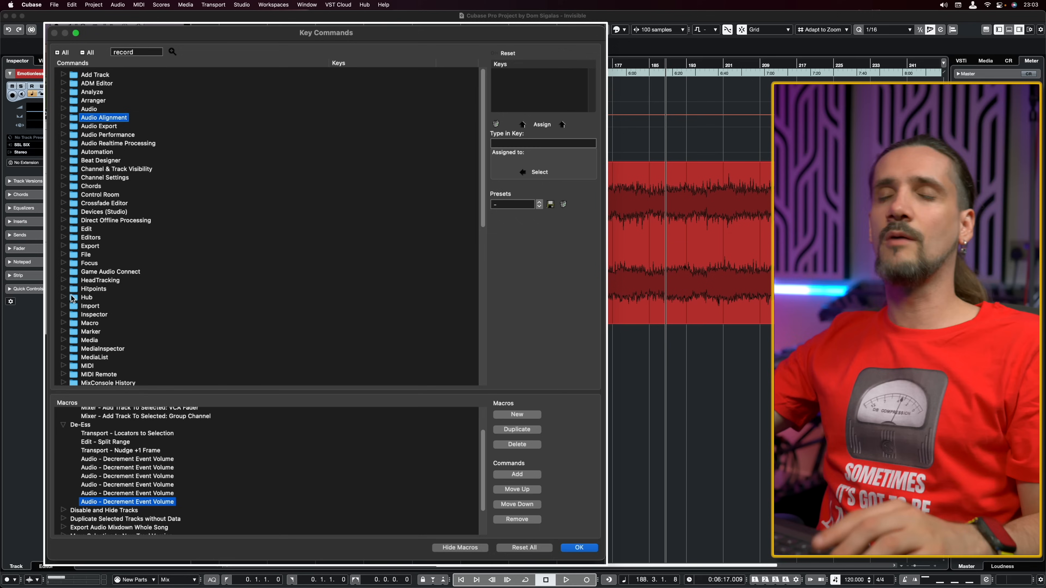
pyautogui.click(63, 426)
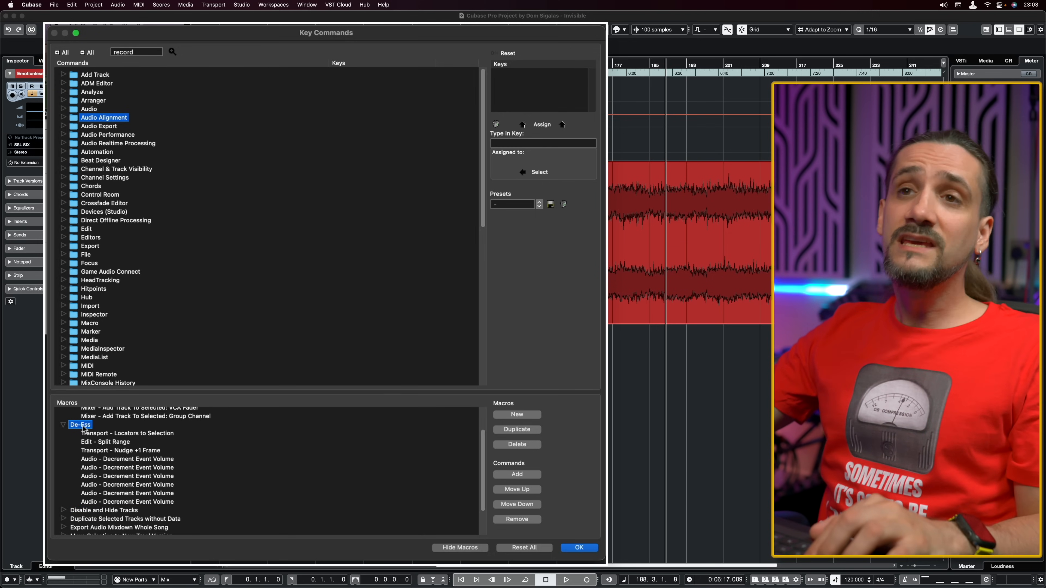
pyautogui.click(64, 426)
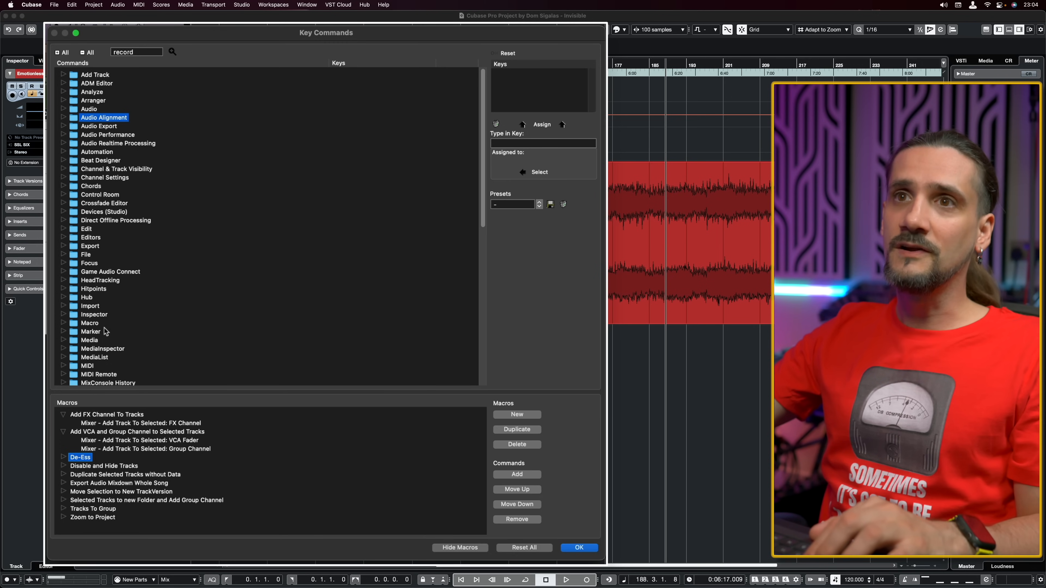
# Expand the Macro command category and select De-Ess to view its assigned key.
pyautogui.click(63, 323)
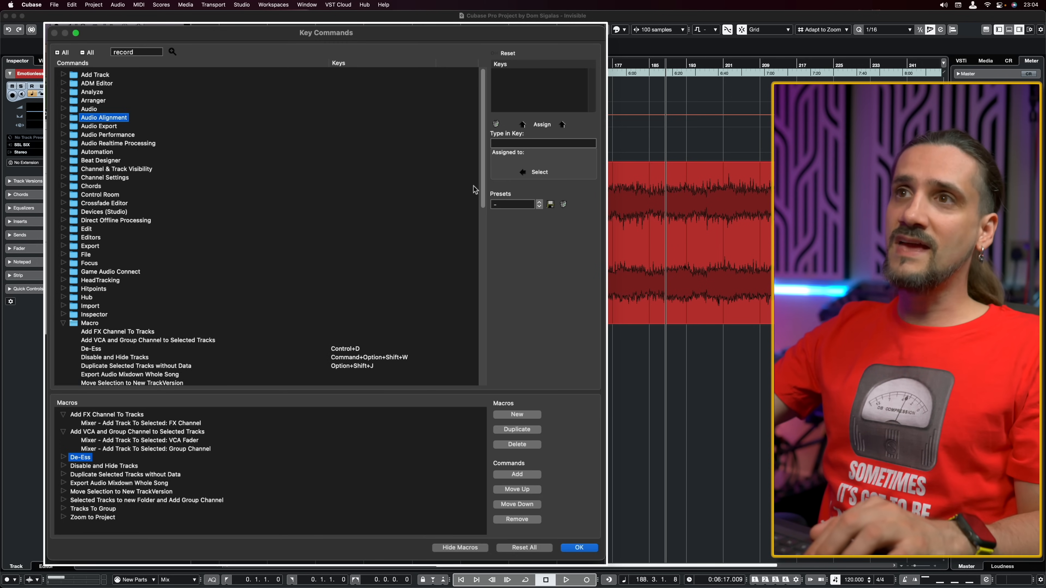
pyautogui.scroll(-5, 478, 190)
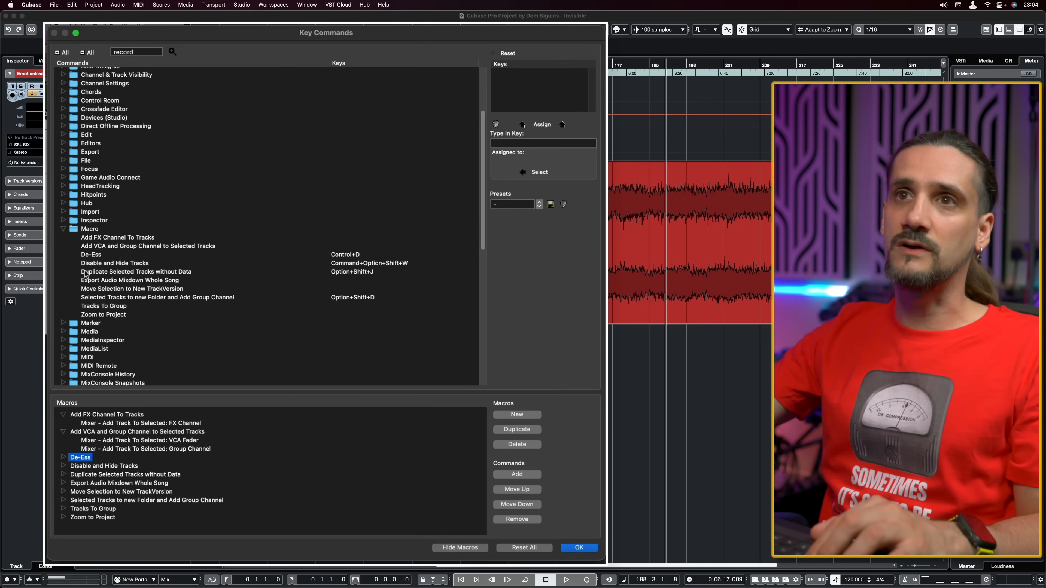
pyautogui.click(90, 255)
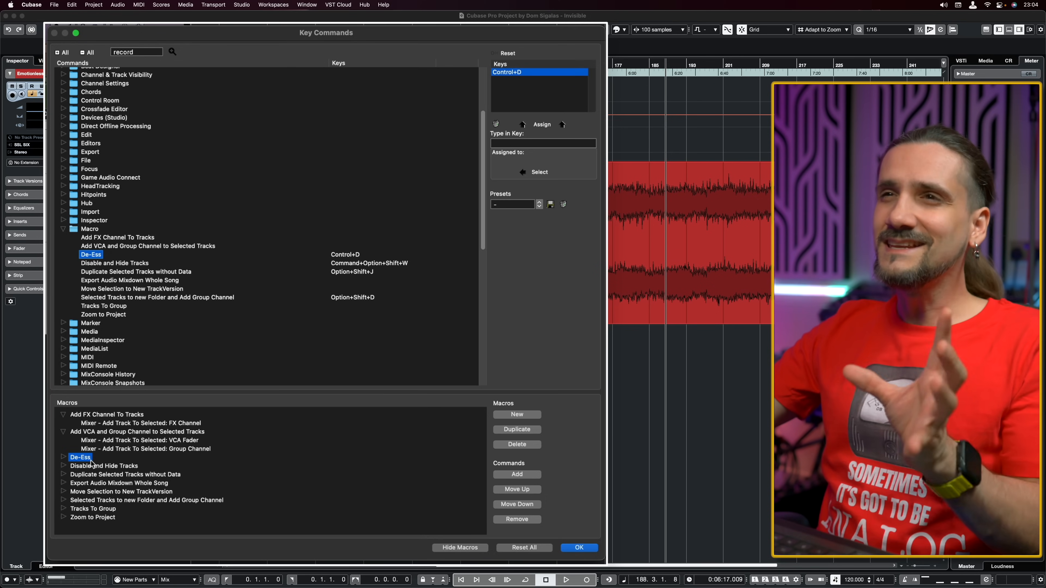
# Look through the macros list from De-Ess and Add FX Channel To Tracks down to Move Selection to New TrackVersion.
pyautogui.press('Down')
pyautogui.press('Down')
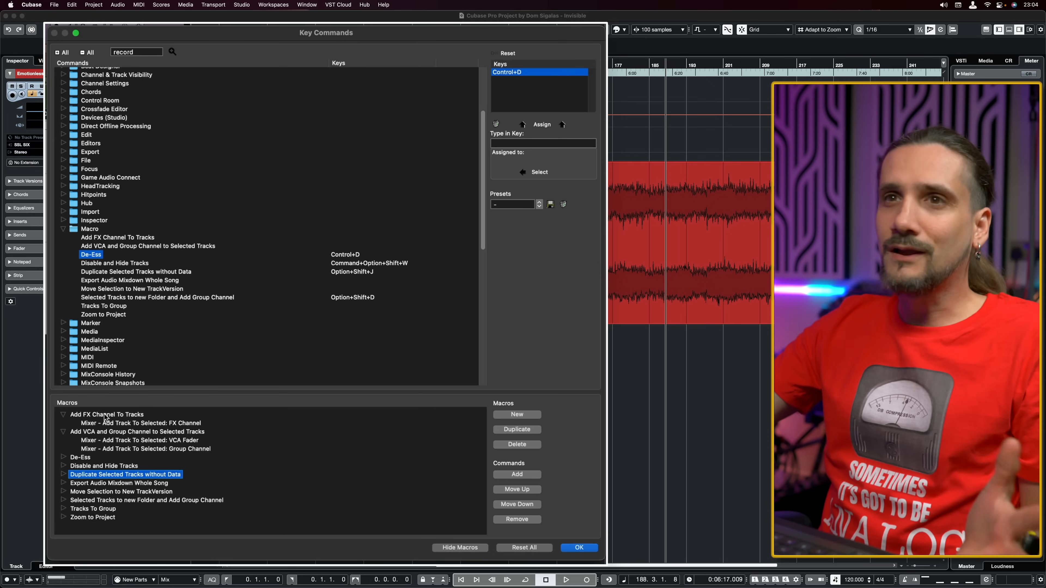
pyautogui.click(106, 416)
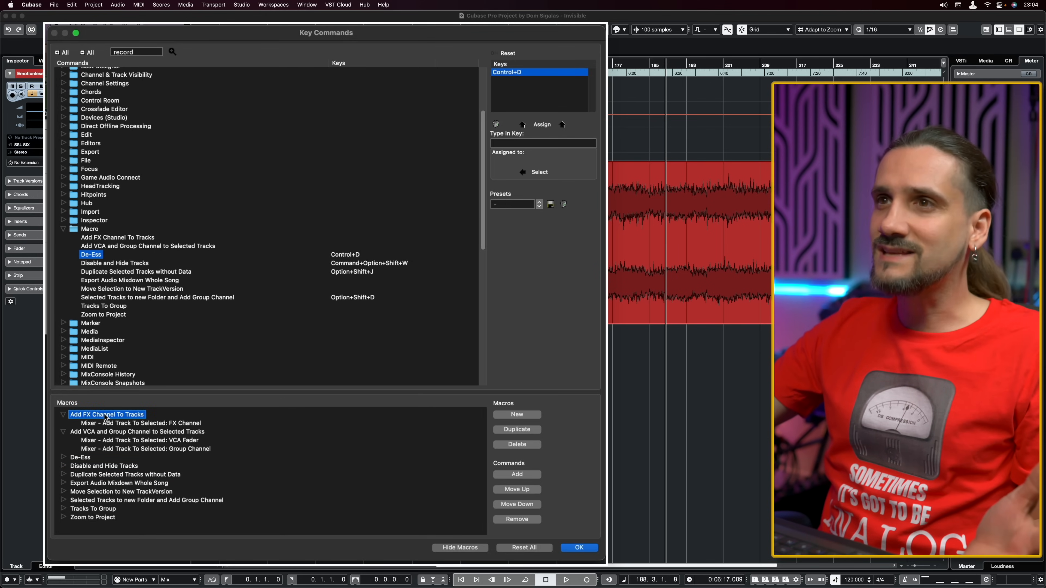
pyautogui.click(82, 474)
pyautogui.click(82, 493)
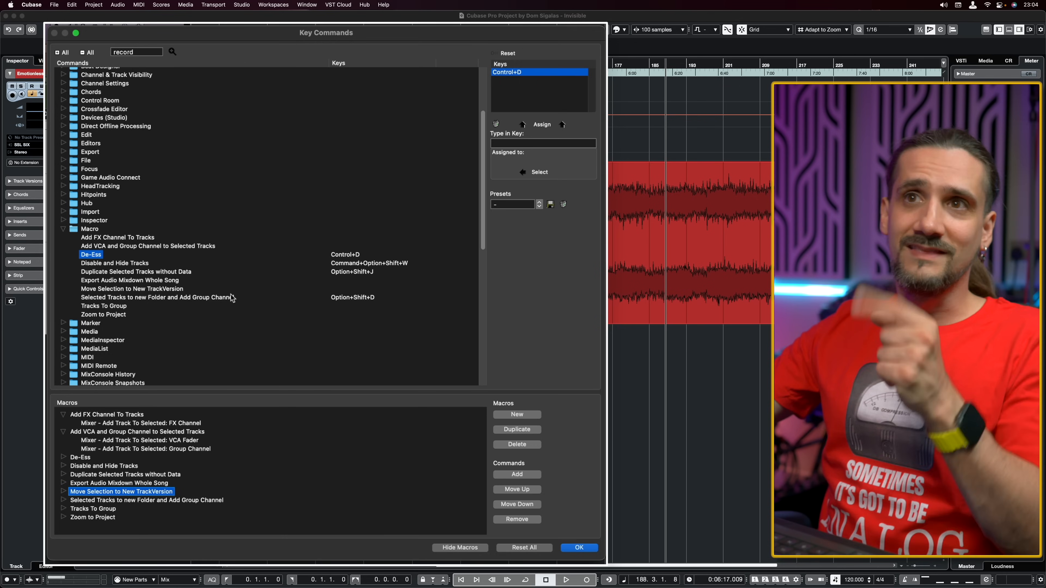
# Select Add FX Channel To Tracks in the Macro command category and check which command the D key is assigned to.
pyautogui.click(76, 230)
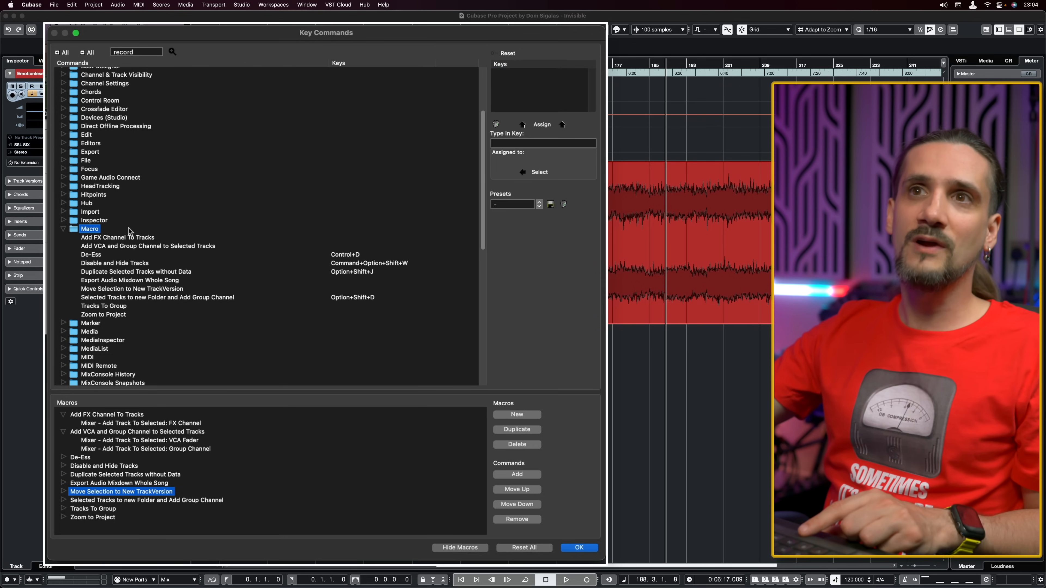
pyautogui.click(113, 240)
pyautogui.click(110, 247)
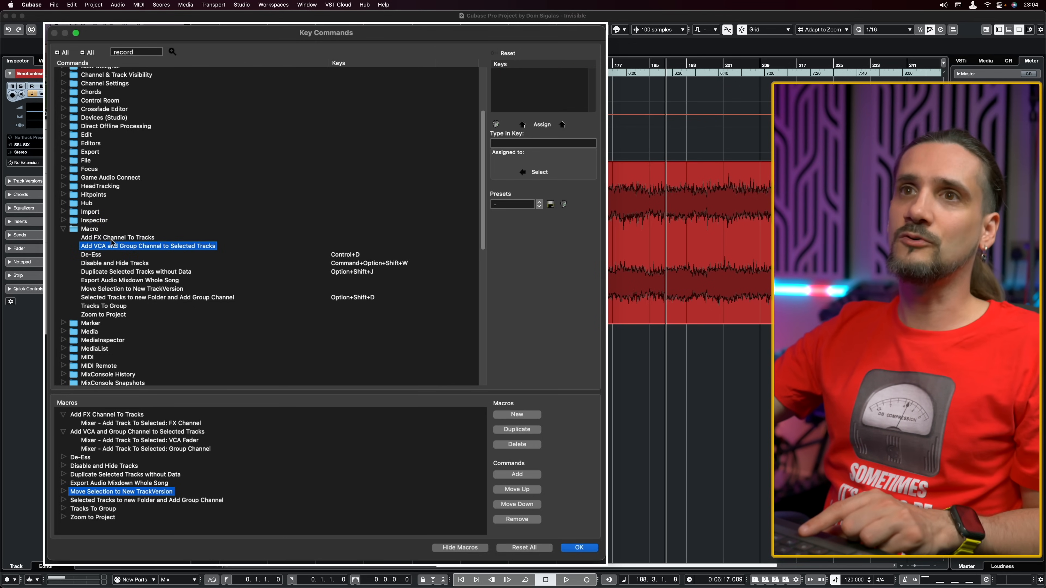
pyautogui.click(112, 239)
pyautogui.click(526, 146)
pyautogui.press('d')
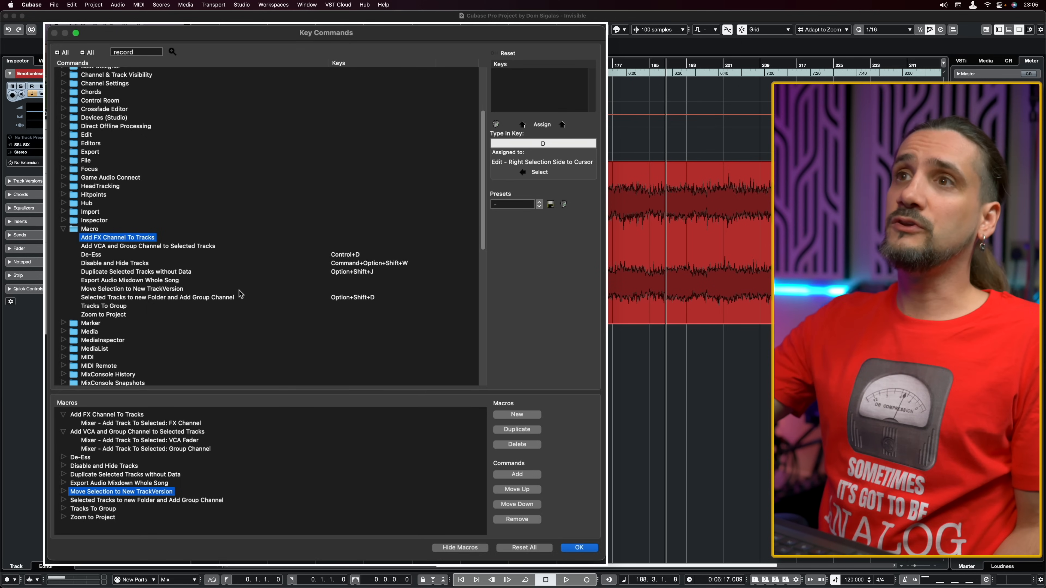
# Save the current key commands as a preset named with the owner's first name followed by "2023 Mac".
pyautogui.click(550, 205)
pyautogui.write('Dom 20')
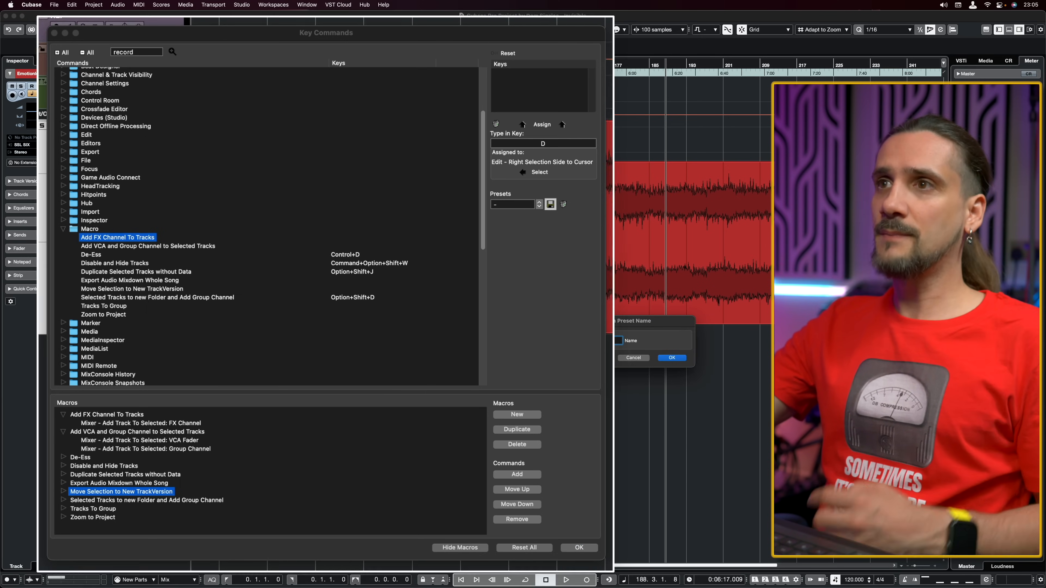
pyautogui.write('23 ')
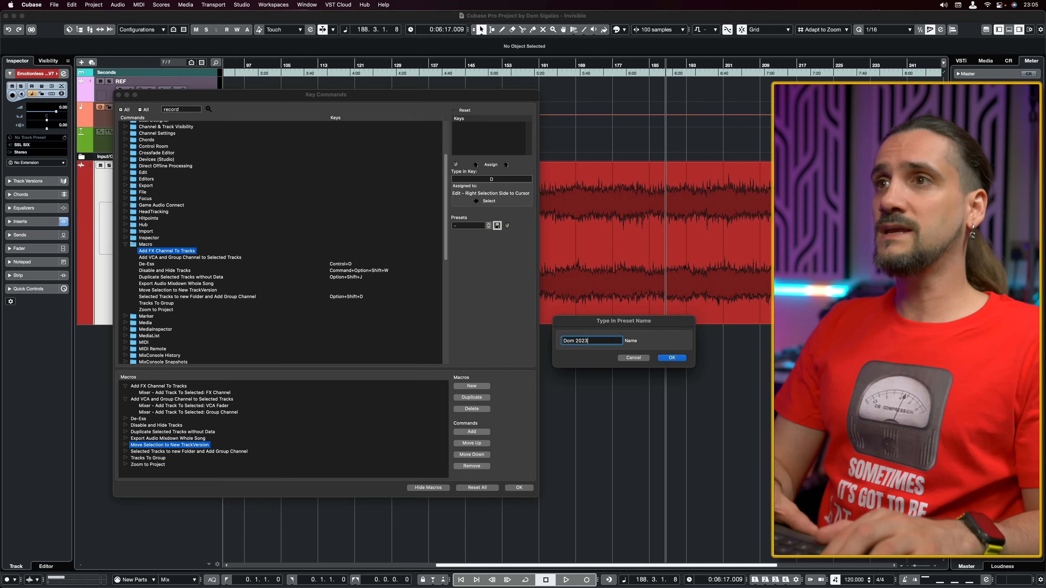
pyautogui.write('Mac')
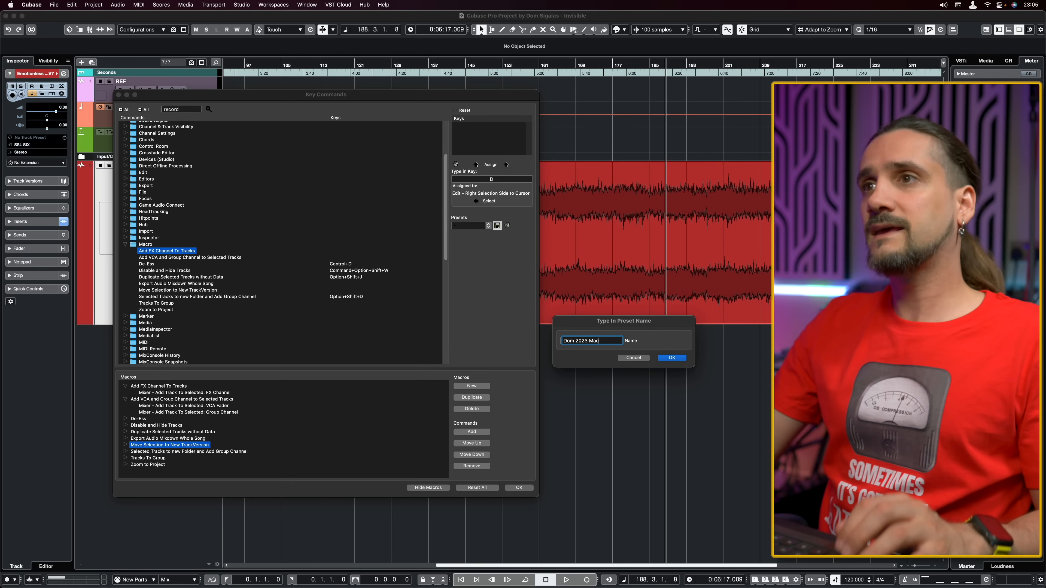
pyautogui.click(672, 357)
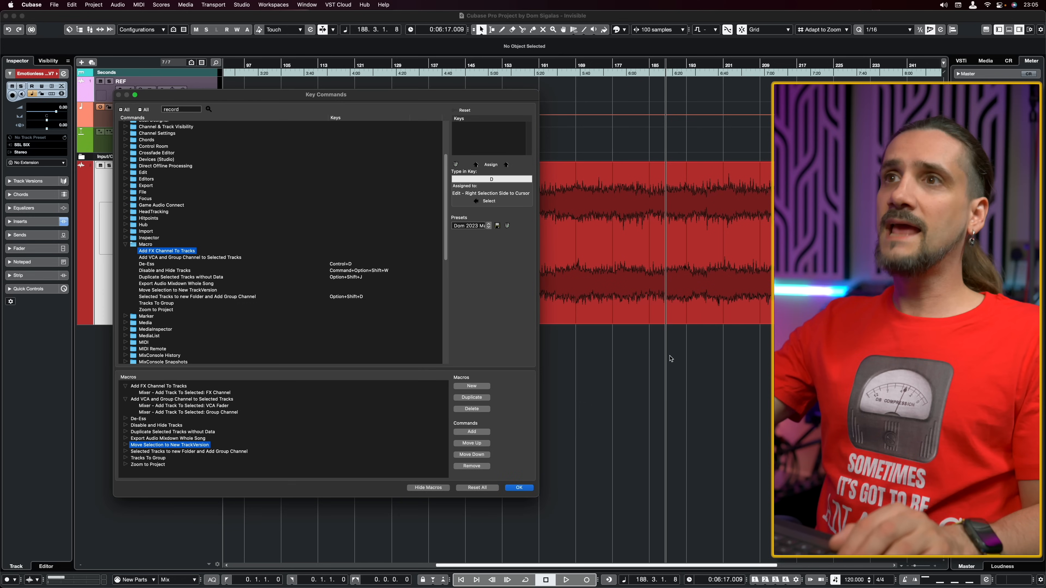
# Look over the available key command presets and close the list without choosing another preset.
pyautogui.click(488, 226)
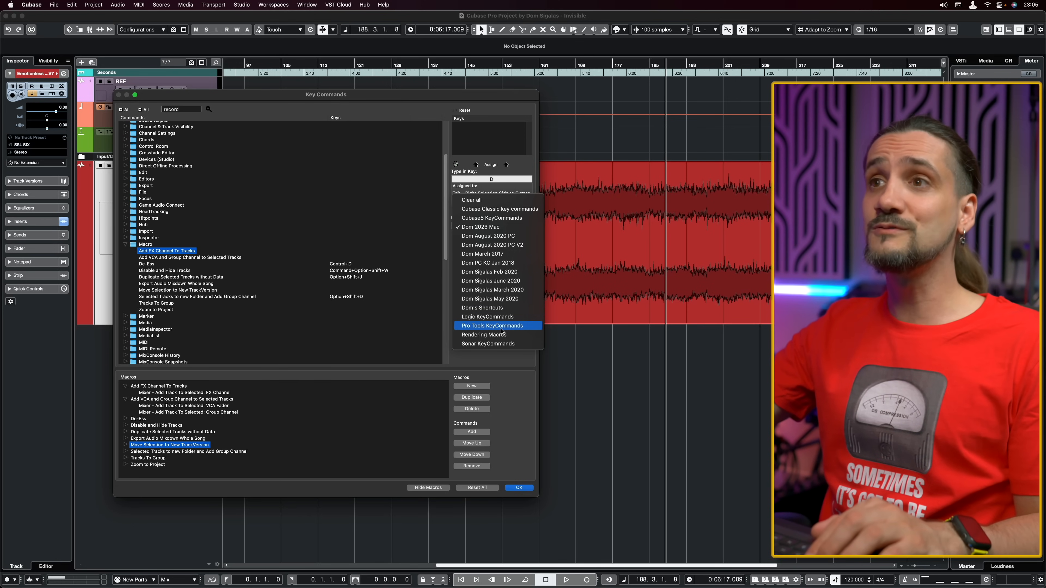
pyautogui.click(509, 373)
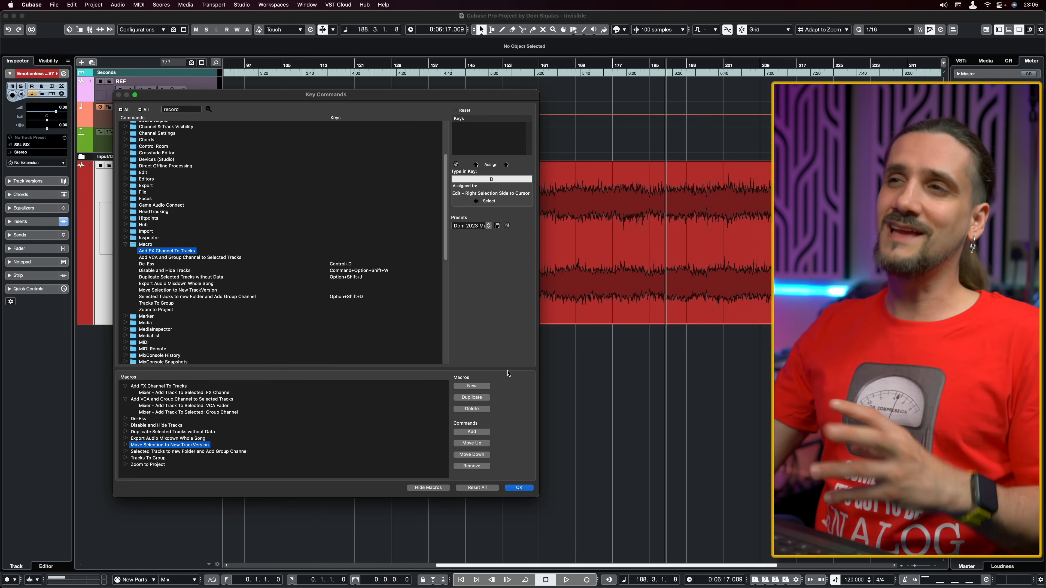